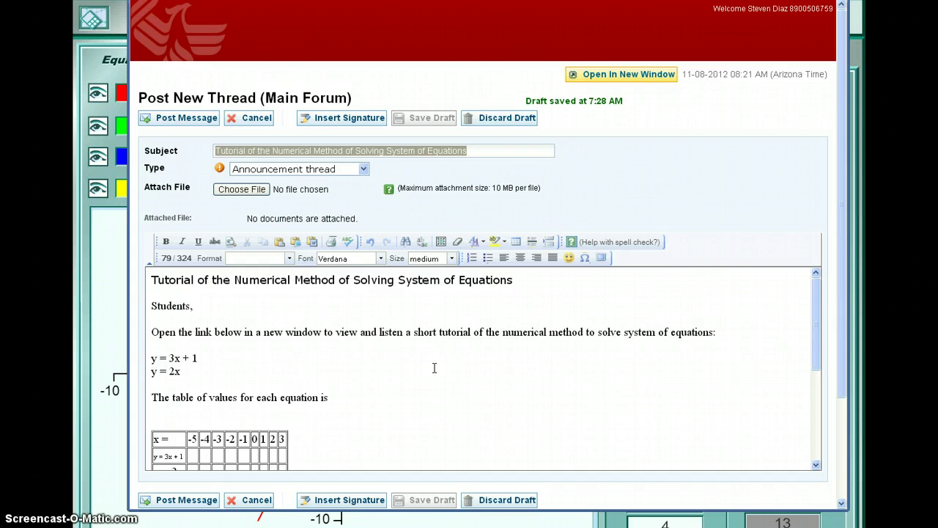
# Highlight and then clear the equations y = 3x + 1 and y = 2x in the draft
pyautogui.scroll(-2, 434, 368)
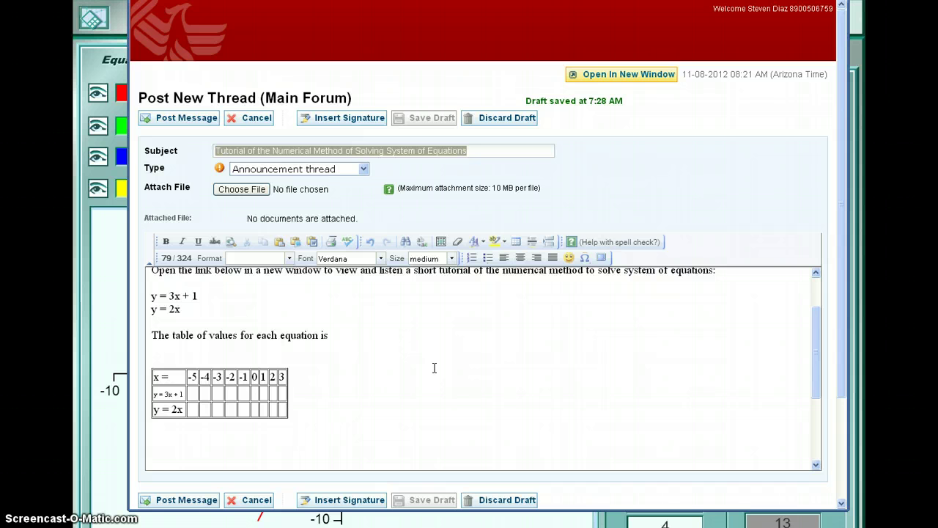
pyautogui.scroll(2, 434, 368)
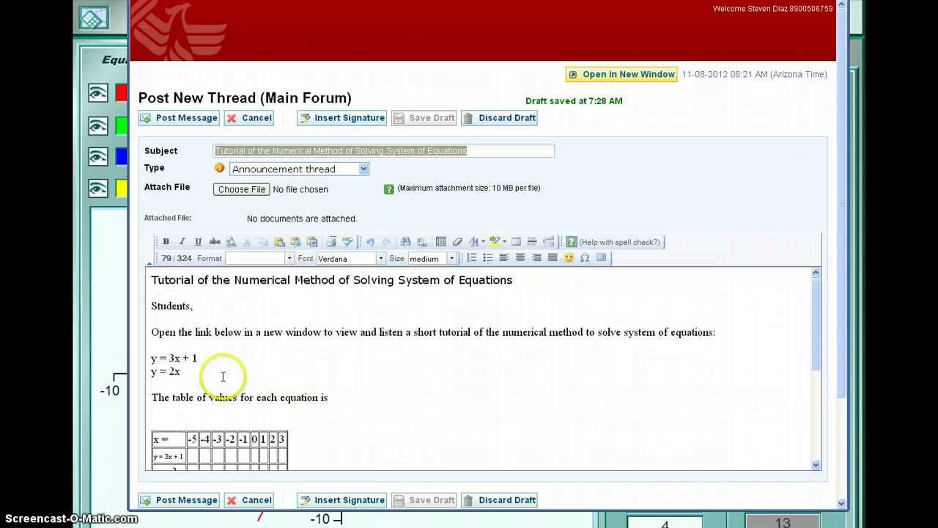
pyautogui.moveTo(150, 359); pyautogui.dragTo(197, 358)
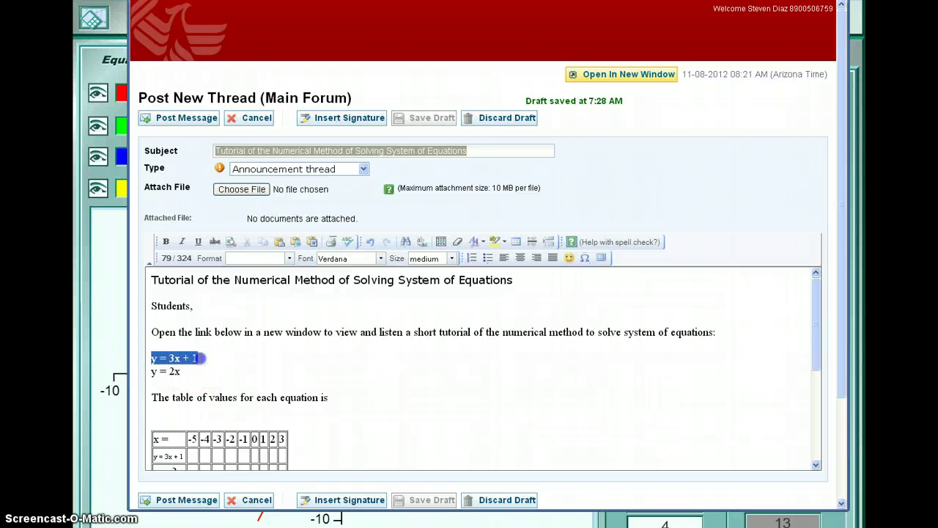
pyautogui.click(161, 379)
pyautogui.moveTo(149, 372); pyautogui.dragTo(180, 371)
pyautogui.click(238, 372)
# Select the draft's values table, then bring forward the Graphing Calculator showing 3x + 1
pyautogui.scroll(-1, 242, 378)
pyautogui.click(251, 389)
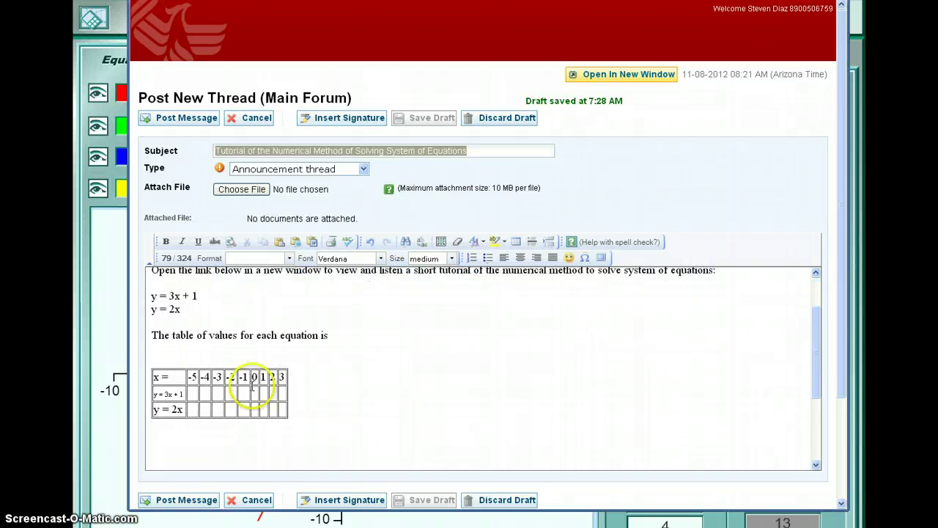
pyautogui.moveTo(163, 378); pyautogui.dragTo(283, 410)
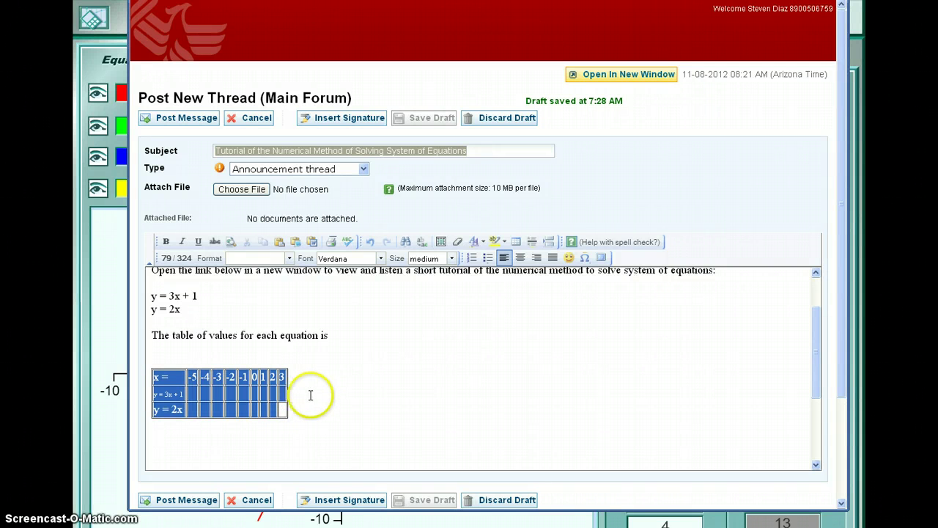
pyautogui.click(316, 405)
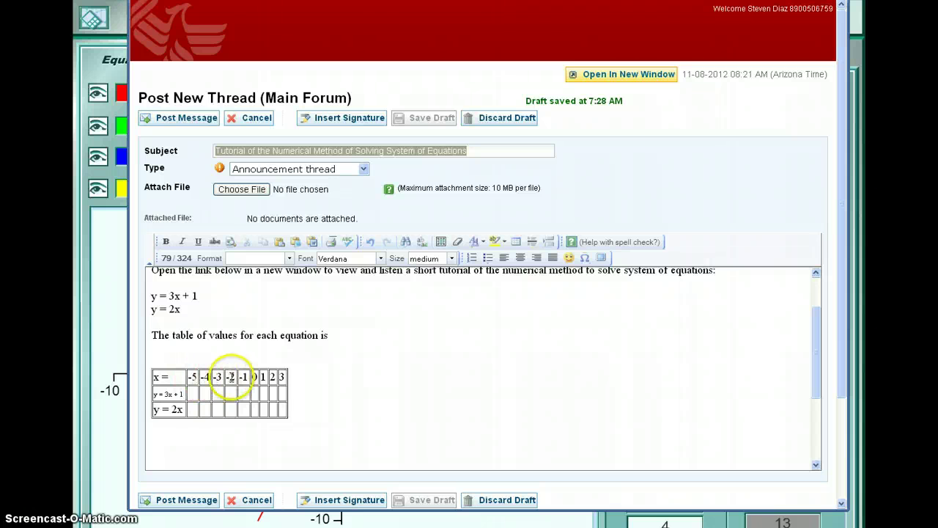
pyautogui.scroll(2, 293, 382)
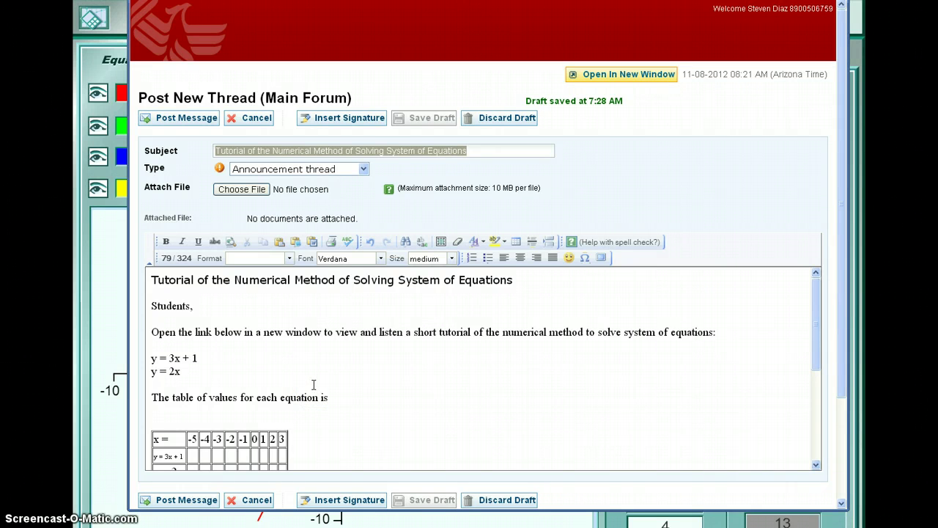
pyautogui.click(122, 291)
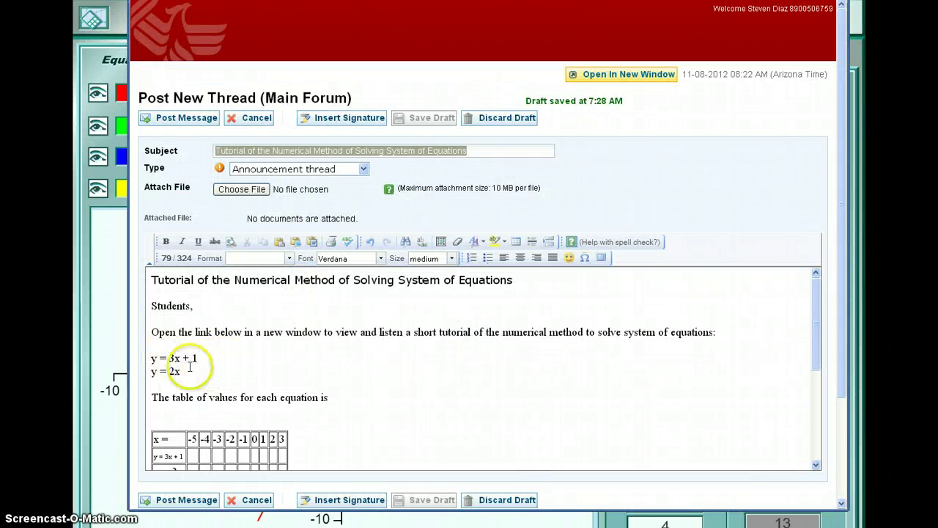
pyautogui.click(118, 286)
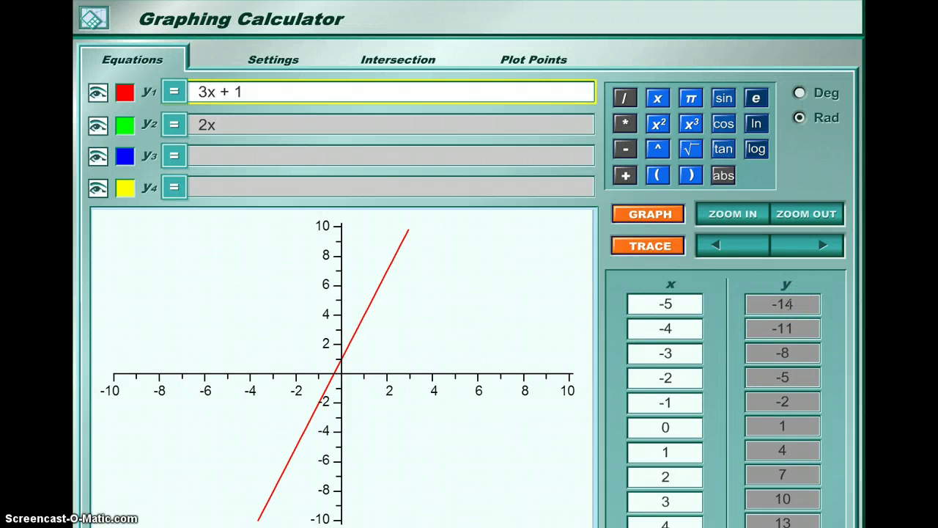
# Focus the calculator's 3x + 1 equation, then return to the draft's first empty y = 3x + 1 cell
pyautogui.click(217, 93)
pyautogui.hotkey('alt', 'Tab')
pyautogui.scroll(-1, 272, 377)
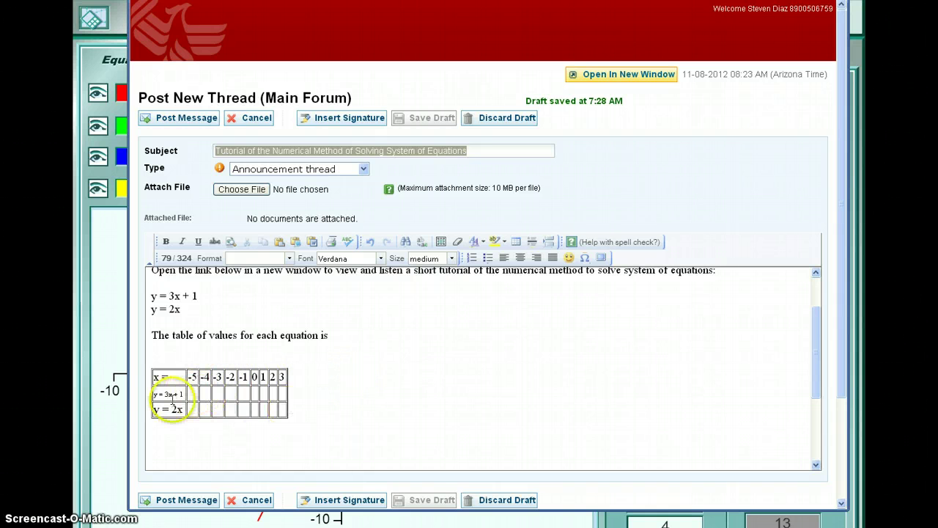
pyautogui.click(193, 394)
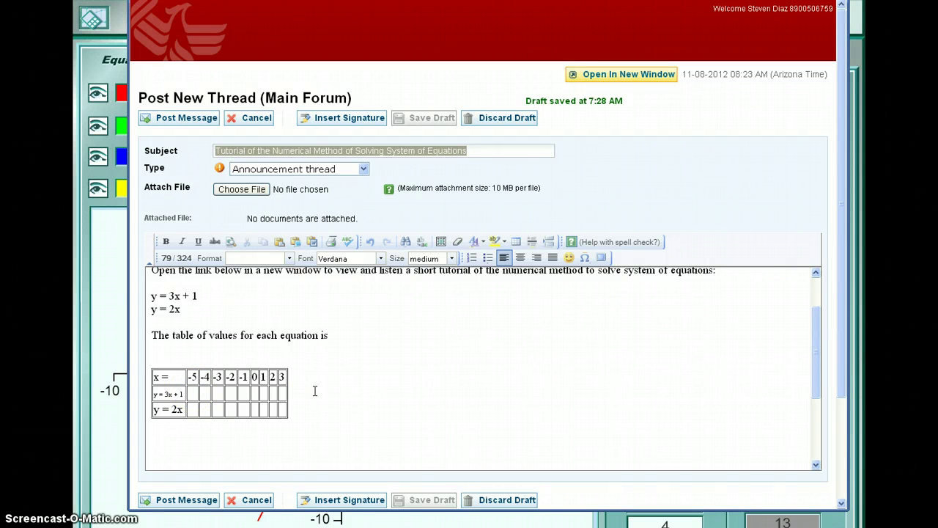
# Enter -14 and -11 as the first y = 3x + 1 values, reading them from the calculator
pyautogui.click(120, 329)
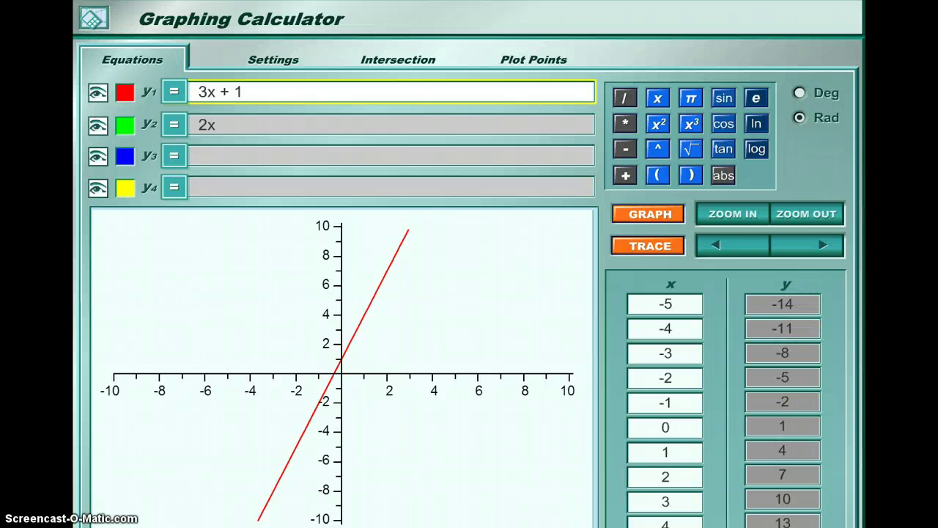
pyautogui.hotkey('alt', 'Tab')
pyautogui.write('-14')
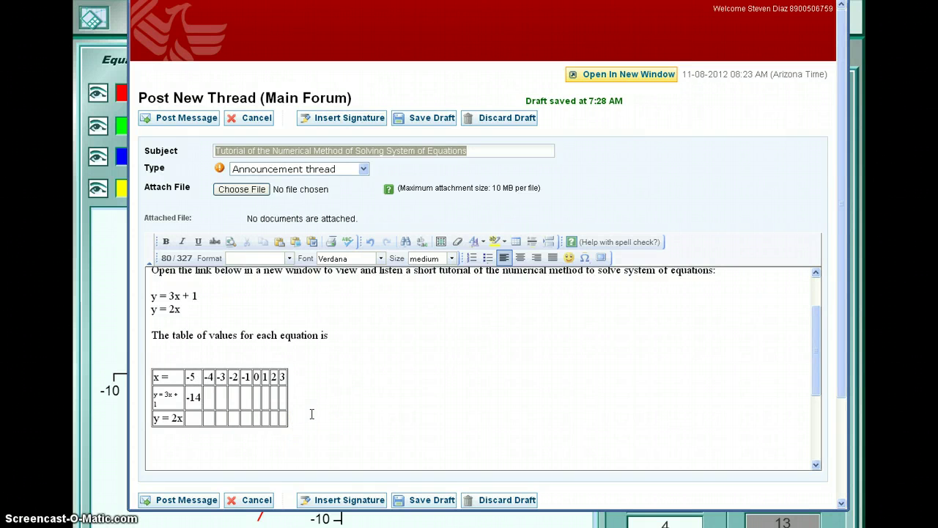
pyautogui.click(99, 308)
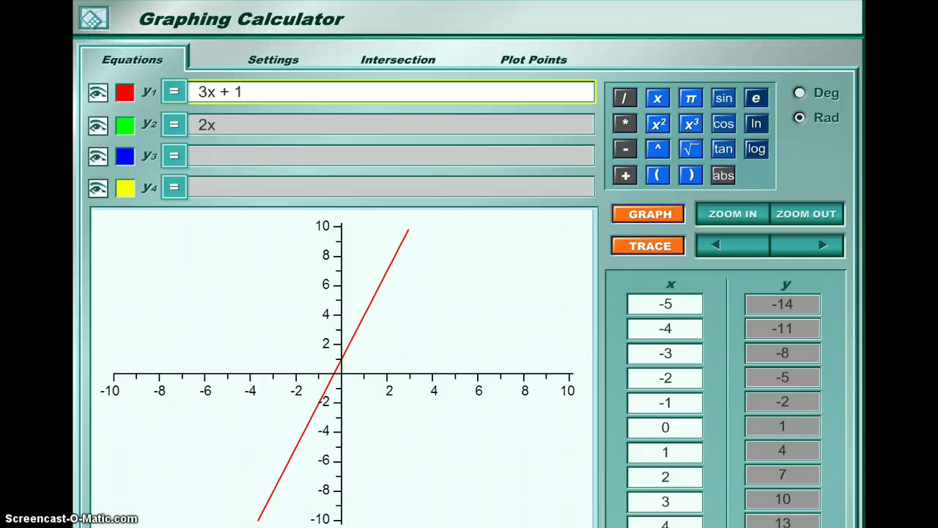
pyautogui.hotkey('alt', 'Tab')
pyautogui.write('11')
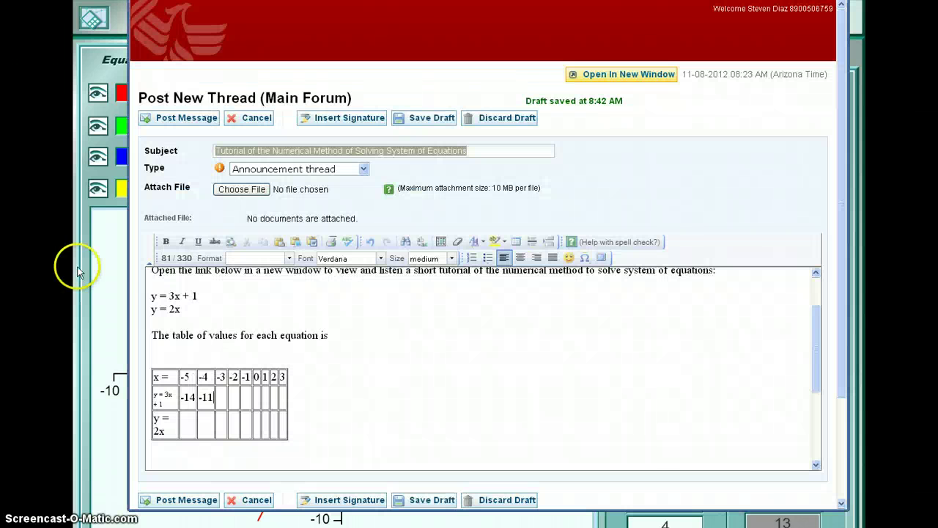
# Remove a stray minus and complete the row with -8, -5, -2, 1, 4, 7, 10
pyautogui.click(112, 295)
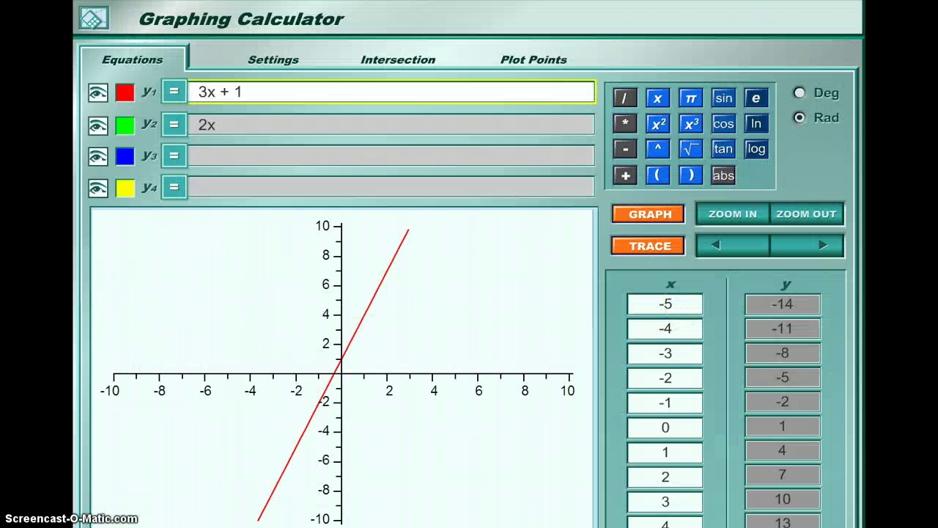
pyautogui.hotkey('alt', 'Tab')
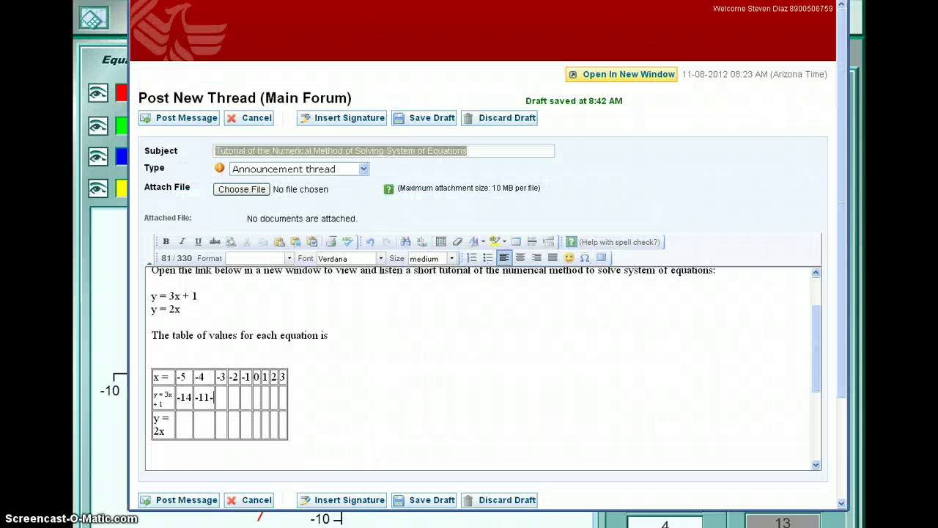
pyautogui.press('BackSpace')
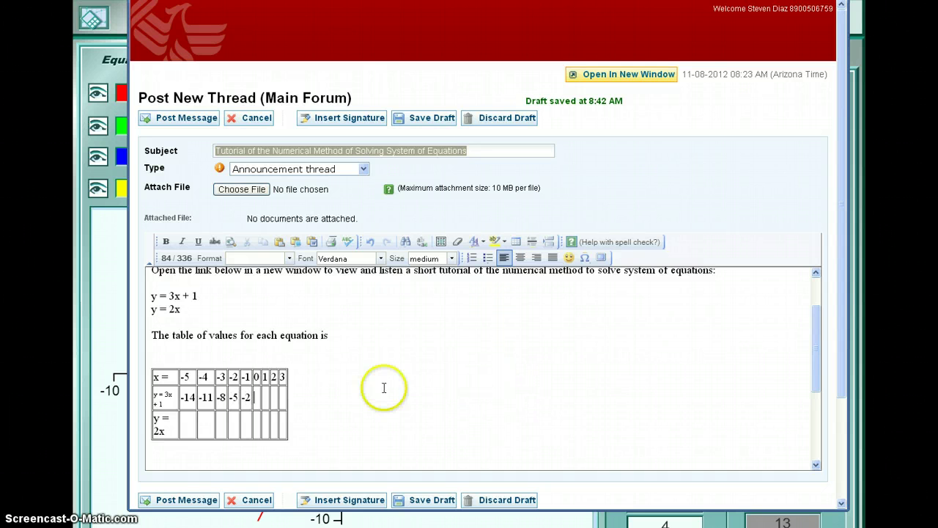
pyautogui.click(108, 329)
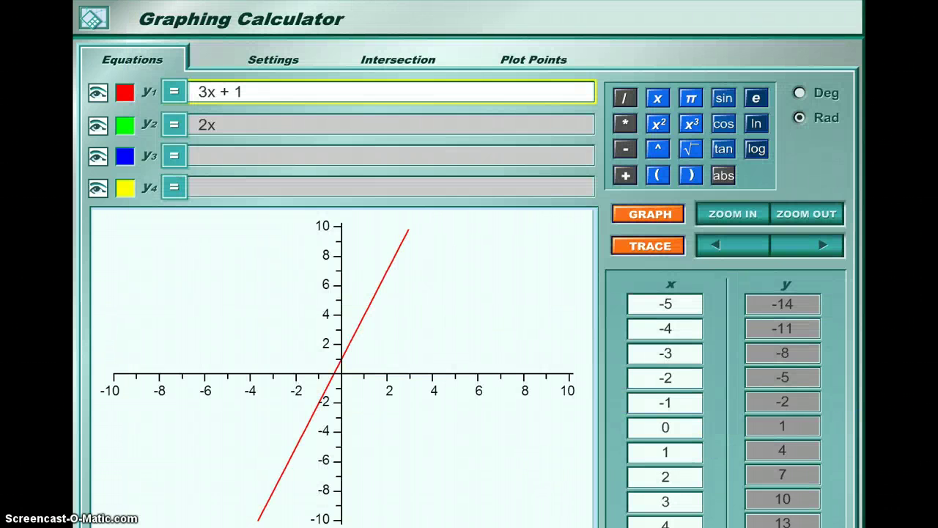
pyautogui.hotkey('alt', 'Tab')
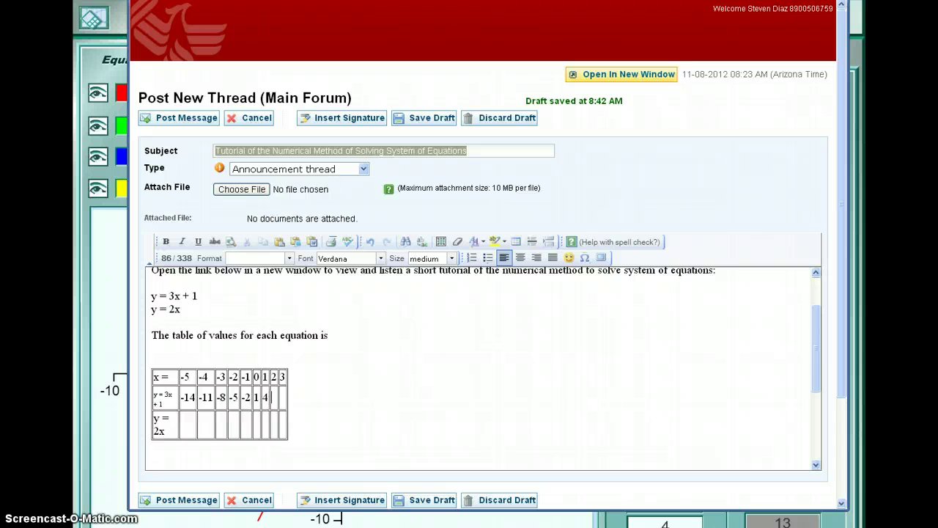
pyautogui.click(114, 296)
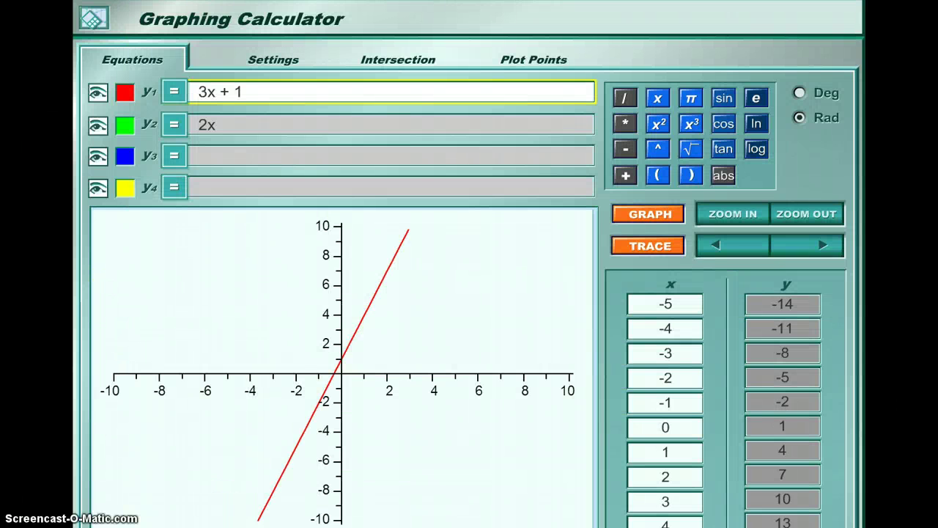
pyautogui.hotkey('alt', 'Tab')
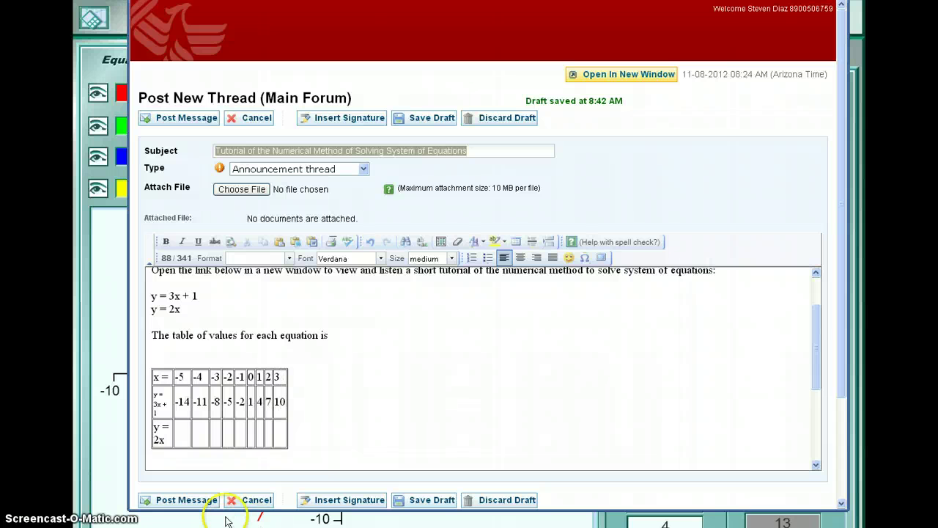
# Set the y = 2x row label to x-small text and switch to the Graphing Calculator
pyautogui.doubleClick(160, 439)
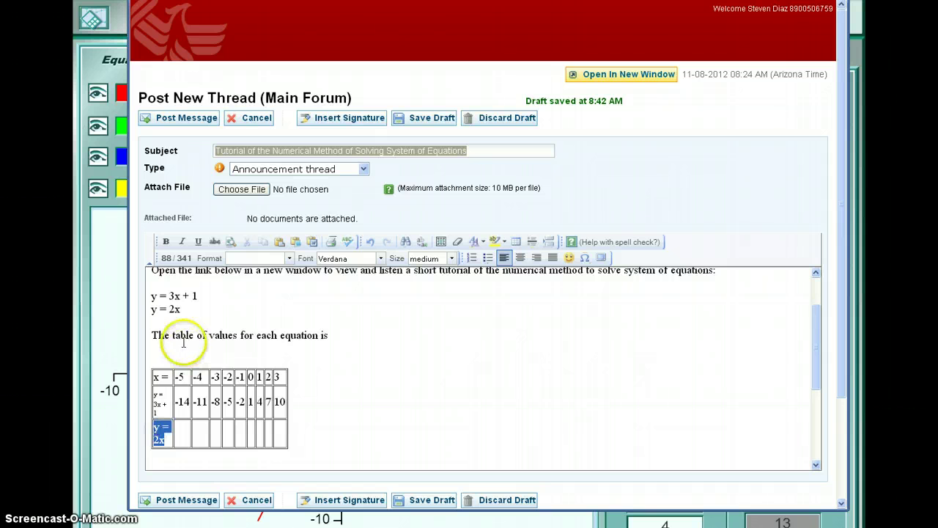
pyautogui.click(424, 259)
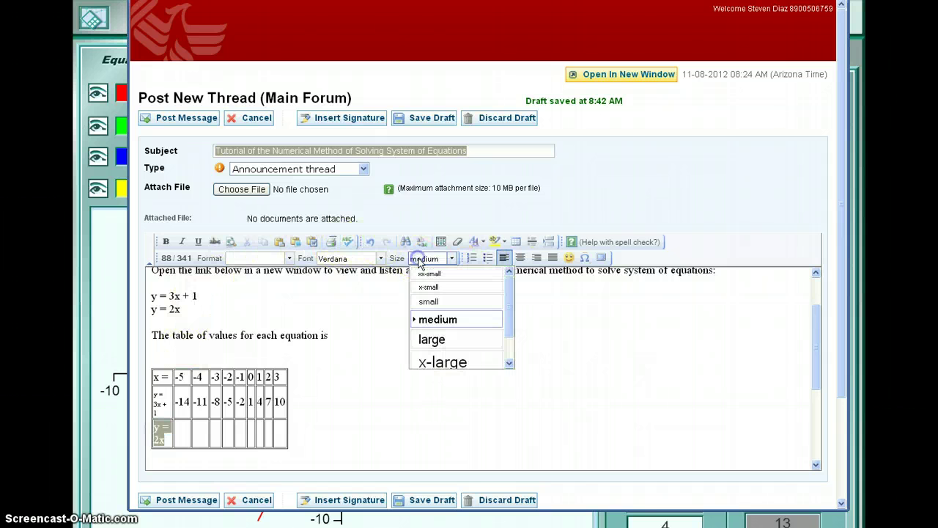
pyautogui.click(424, 300)
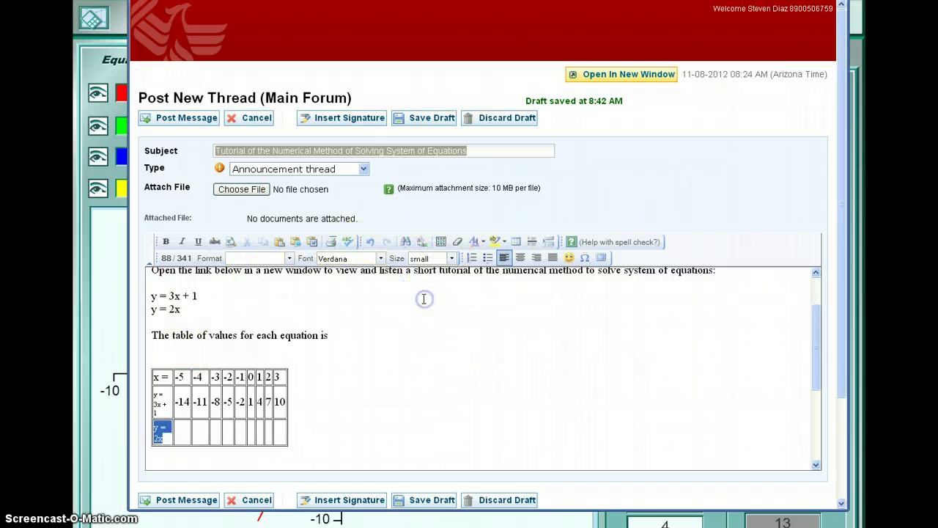
pyautogui.click(445, 263)
pyautogui.click(438, 288)
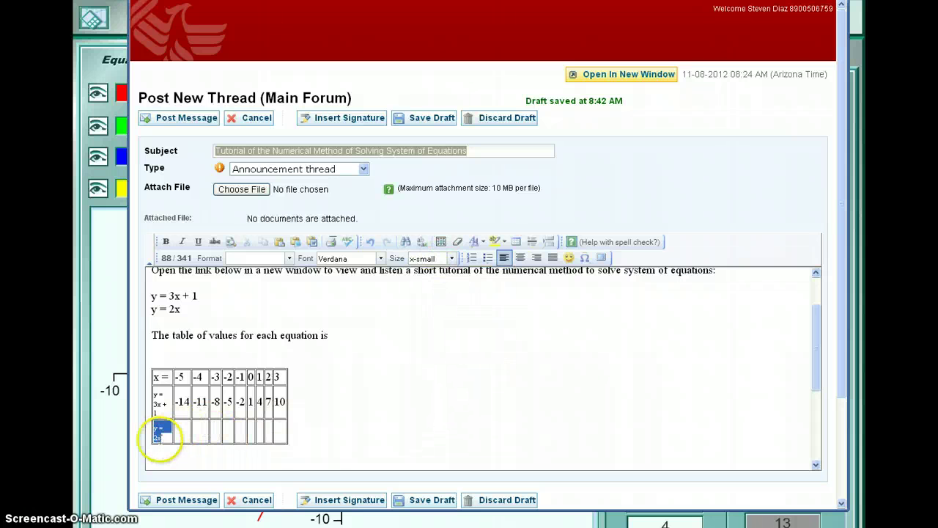
pyautogui.click(175, 429)
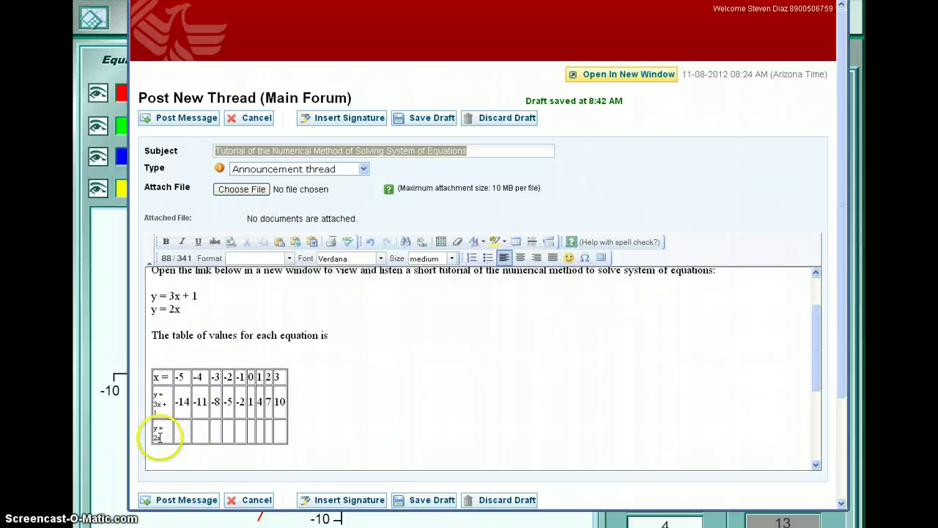
pyautogui.click(110, 346)
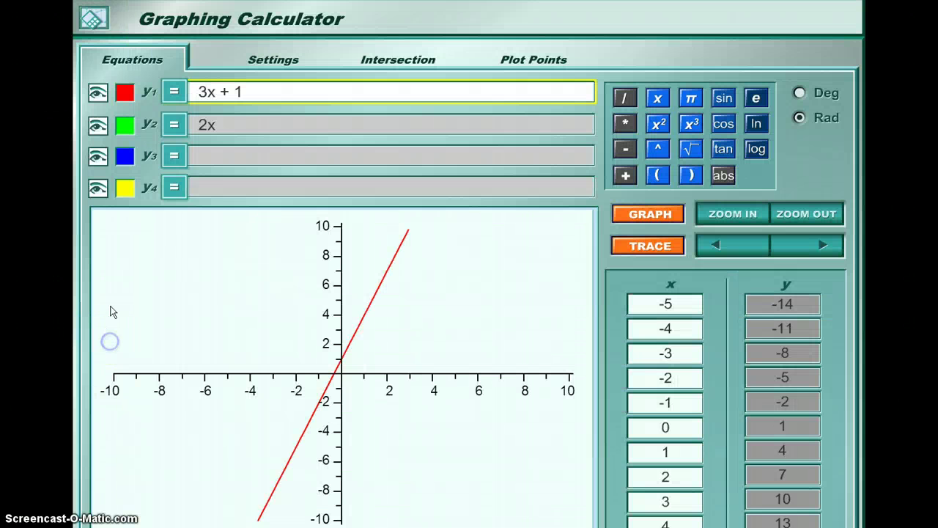
# Show the calculator's y2 = 2x table, noting -10 at x = -5, then return to the draft
pyautogui.click(224, 125)
pyautogui.moveTo(219, 125); pyautogui.dragTo(191, 125)
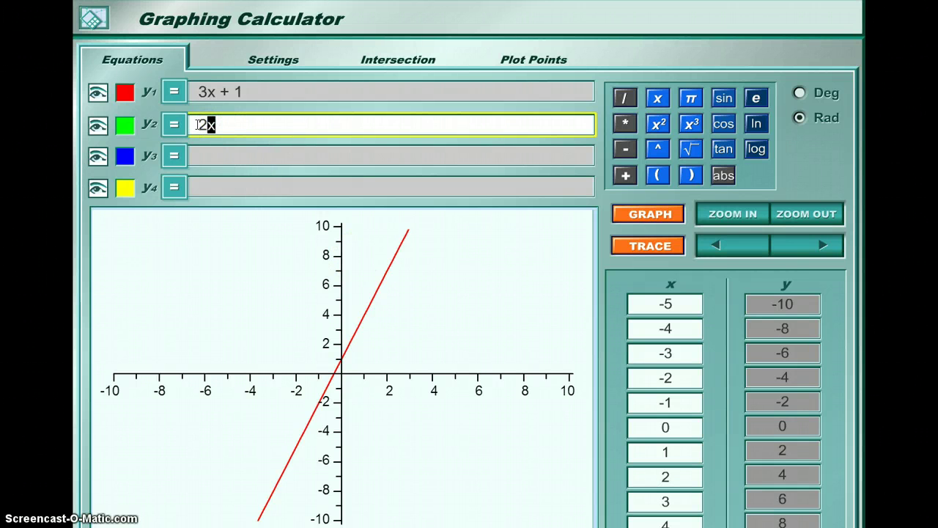
pyautogui.click(797, 301)
pyautogui.hotkey('alt', 'Tab')
pyautogui.moveTo(176, 376); pyautogui.dragTo(212, 376)
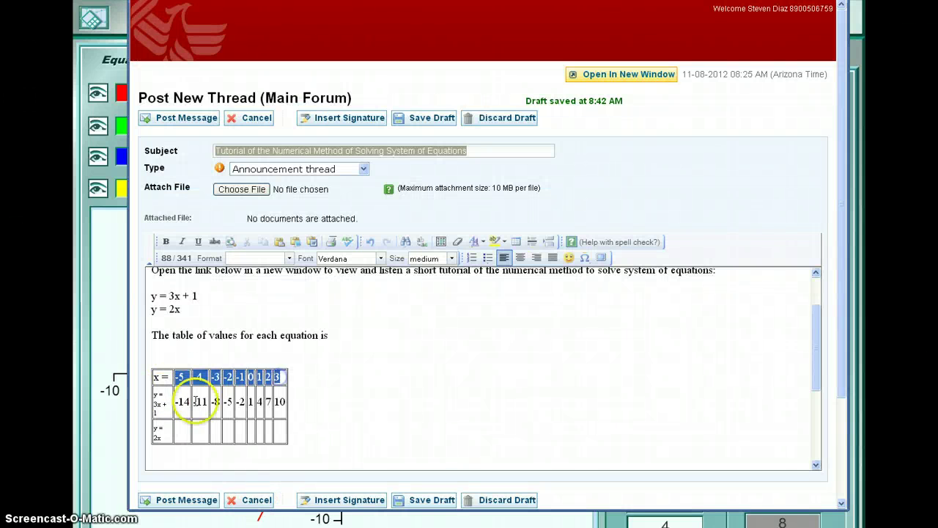
# Fill the y = 2x row with -10, -8, -6, -4, -2, 0, 2, 4, 6, cross-checking the calculator
pyautogui.click(178, 377)
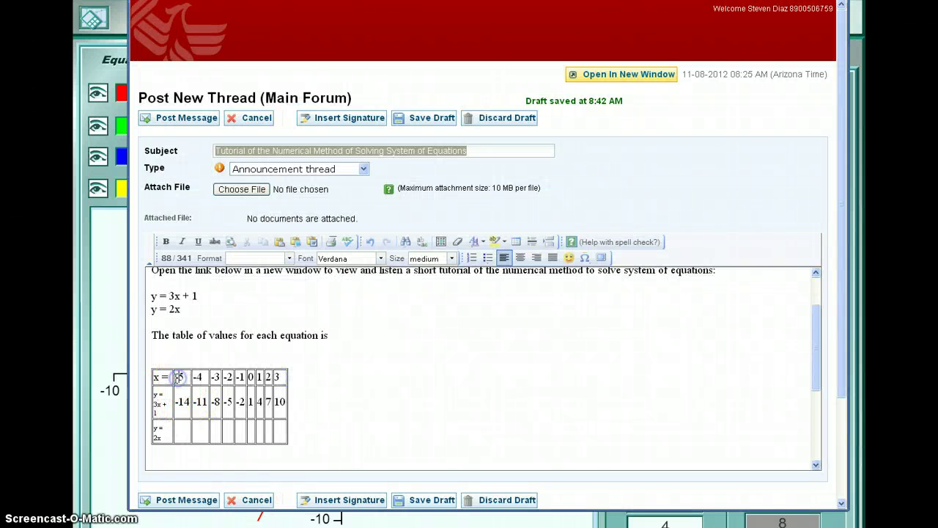
pyautogui.moveTo(242, 377); pyautogui.dragTo(277, 377)
pyautogui.click(179, 431)
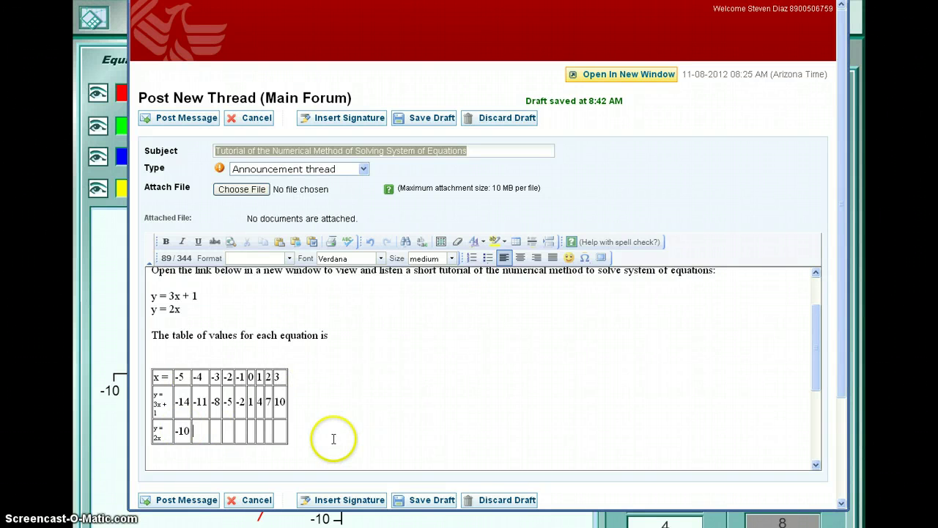
pyautogui.press('Tab')
pyautogui.write('-8')
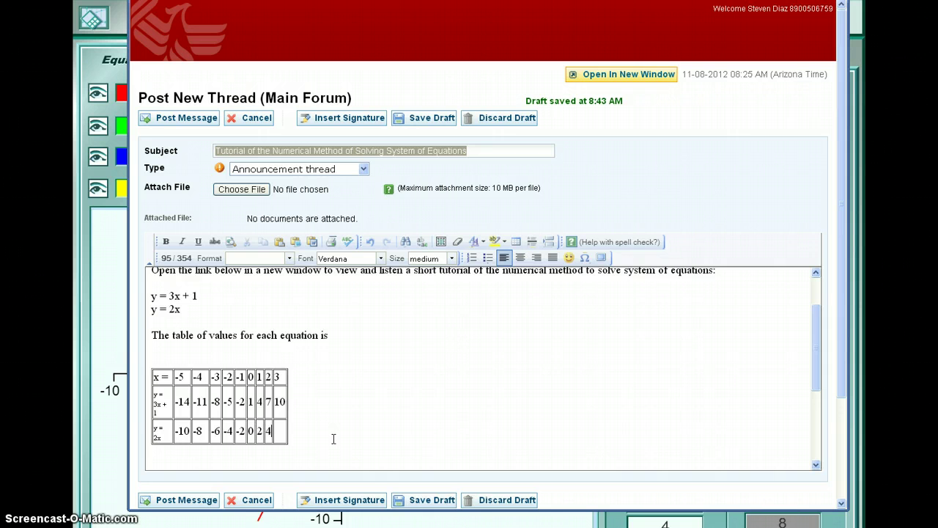
pyautogui.click(109, 310)
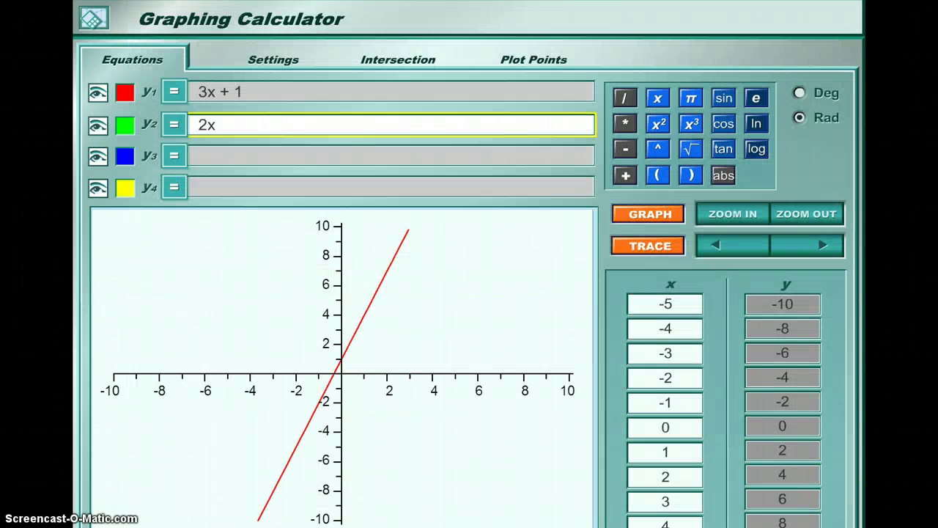
pyautogui.hotkey('alt', 'Tab')
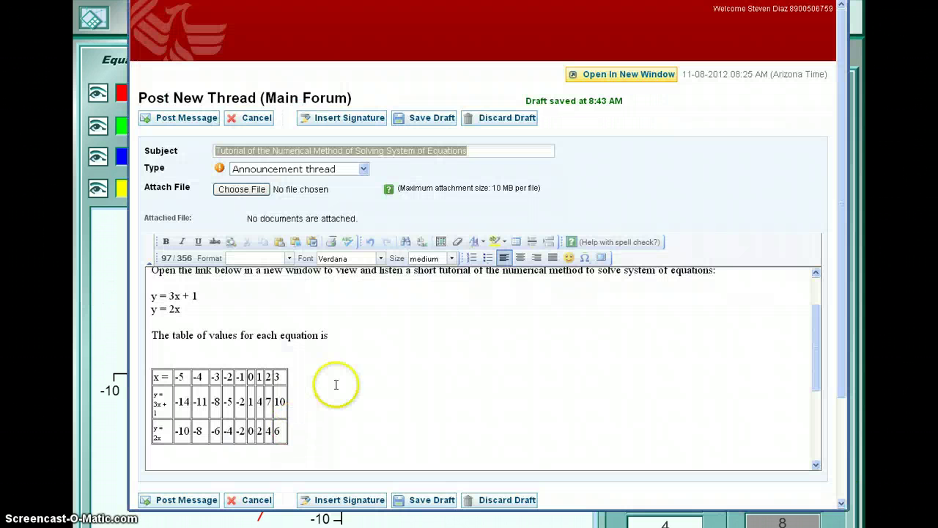
pyautogui.scroll(-3, 293, 385)
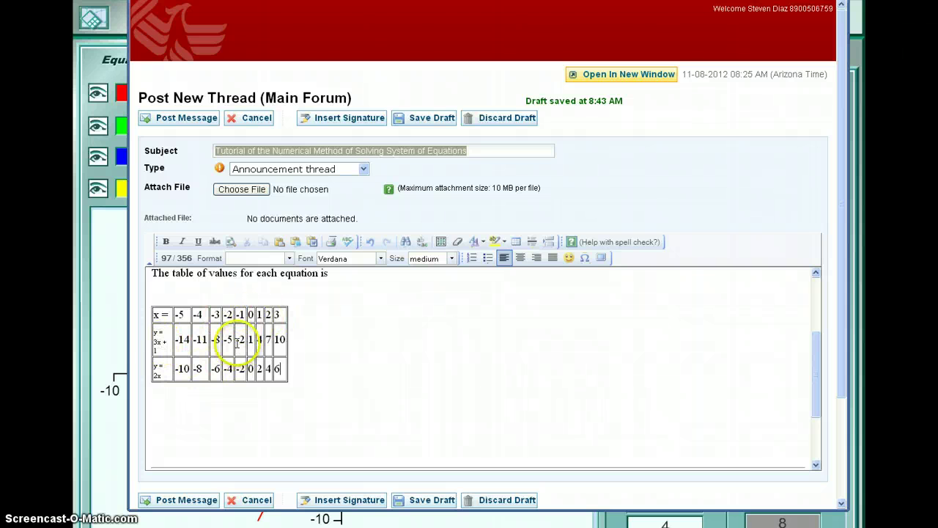
# Highlight both -2 cells in yellow and place the caret below the table for (-1,-2)
pyautogui.moveTo(238, 342)
pyautogui.mouseDown()
pyautogui.moveTo(242, 362)
pyautogui.moveTo(245, 340)
pyautogui.mouseUp()
pyautogui.click(495, 242)
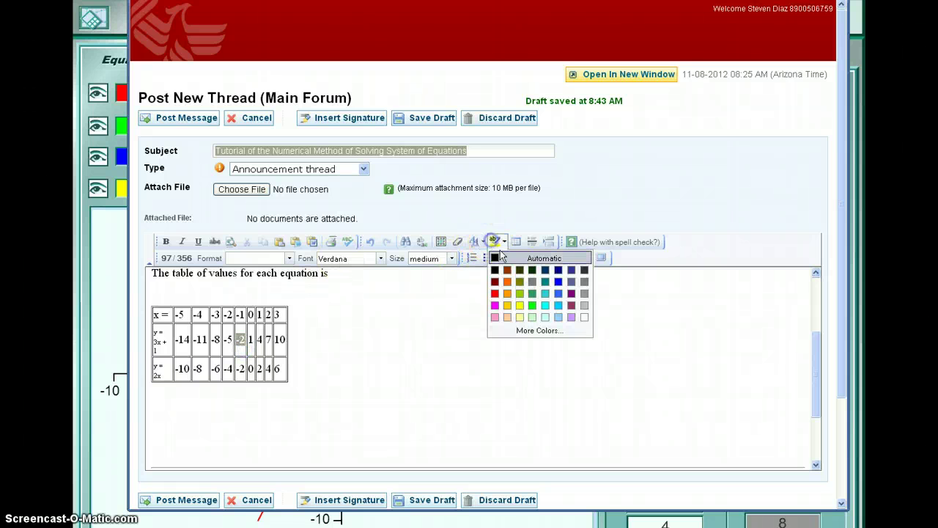
pyautogui.click(520, 305)
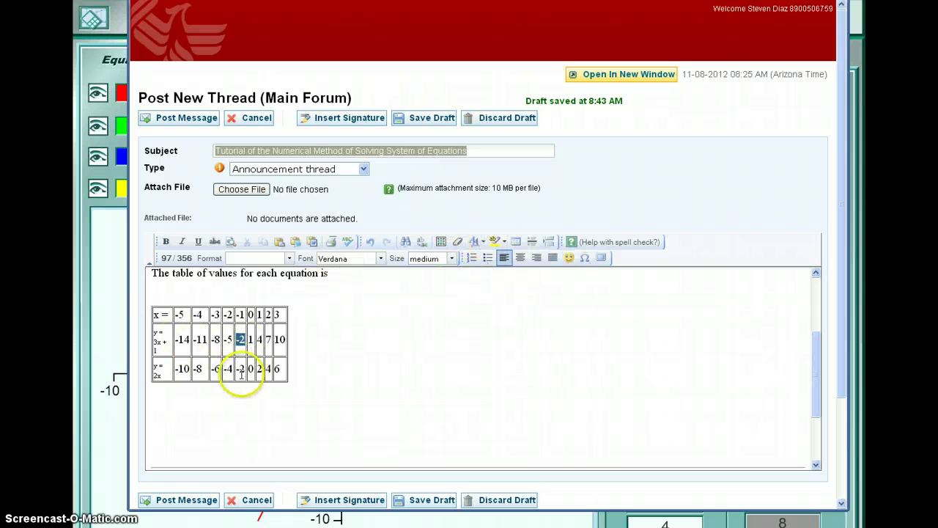
pyautogui.click(240, 370)
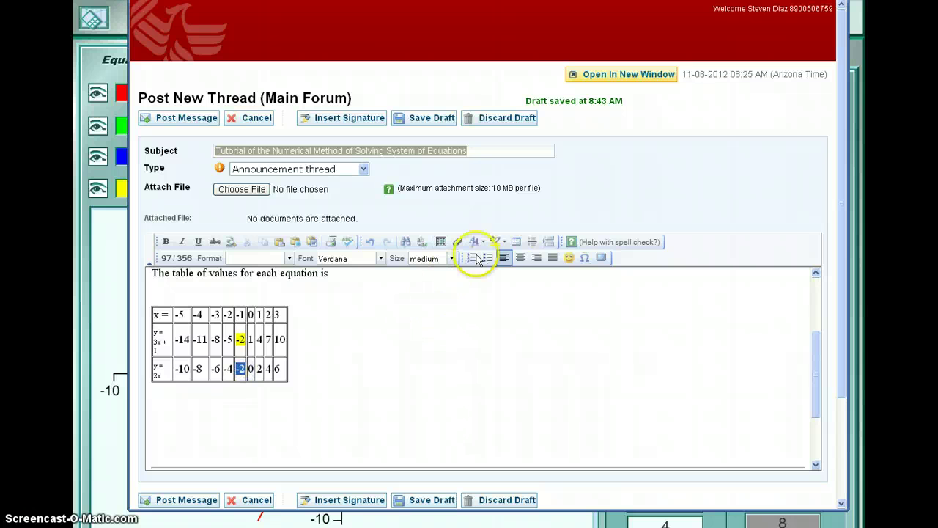
pyautogui.click(495, 242)
pyautogui.click(520, 305)
pyautogui.click(249, 354)
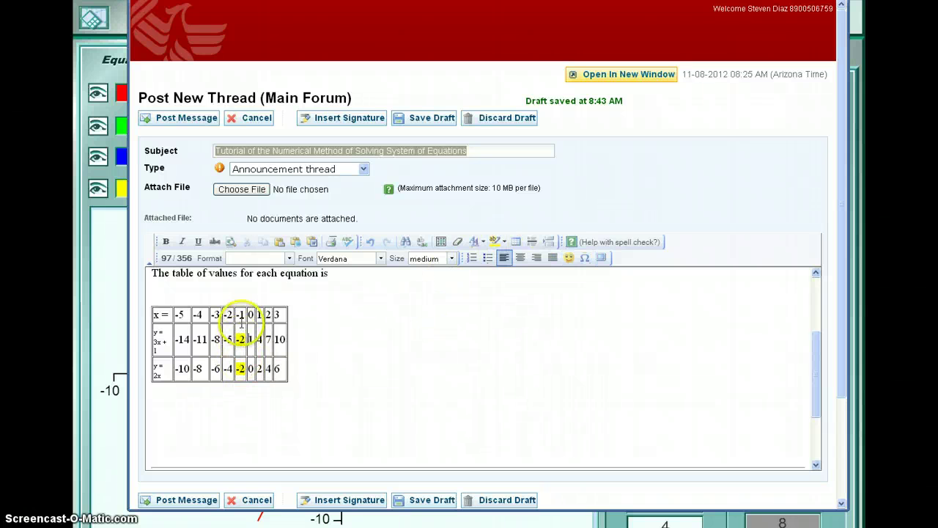
pyautogui.click(200, 416)
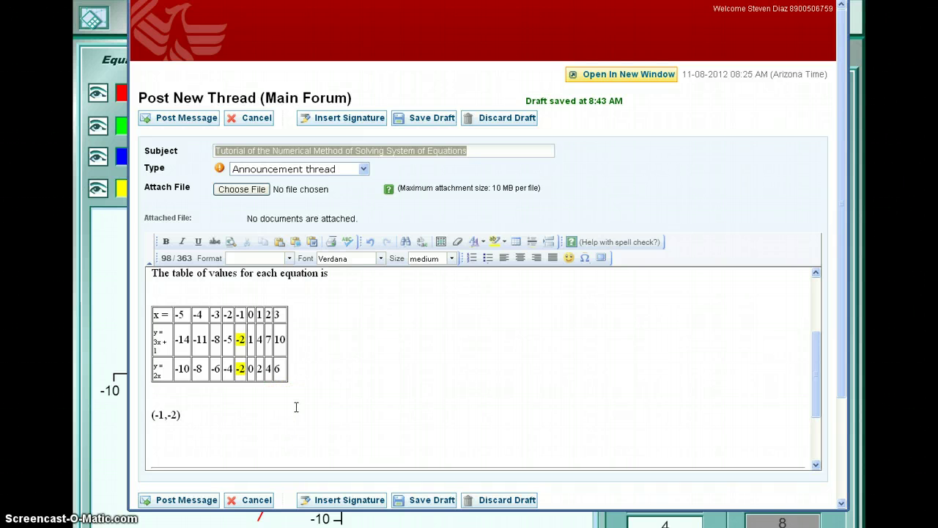
pyautogui.scroll(1, 296, 407)
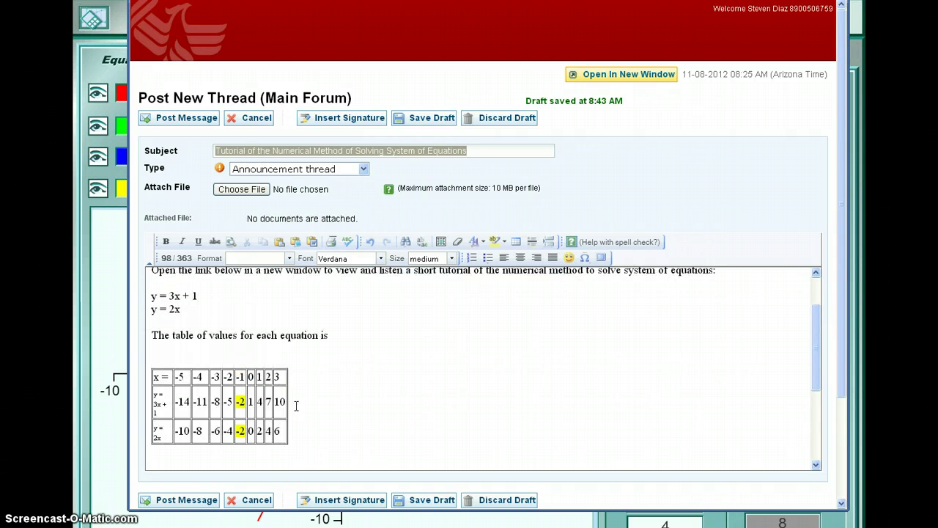
pyautogui.scroll(-1, 296, 407)
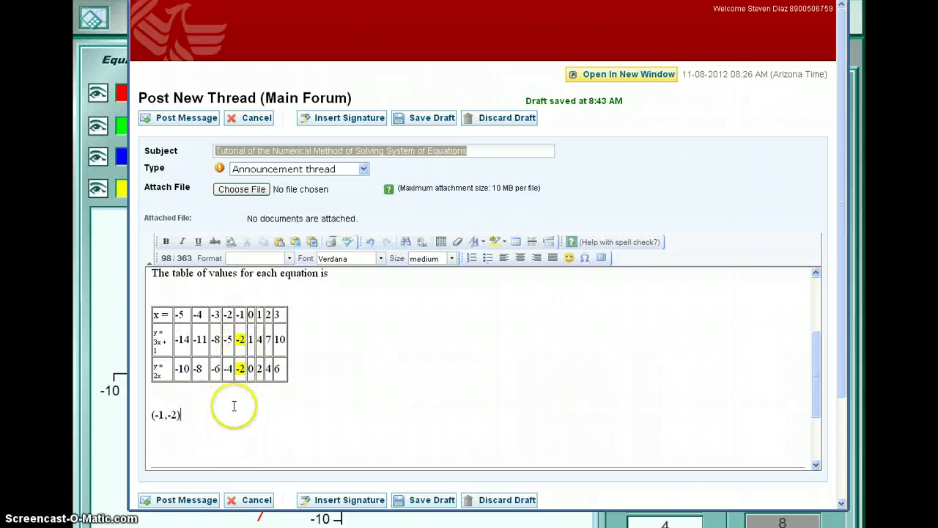
pyautogui.scroll(2, 236, 406)
pyautogui.click(349, 399)
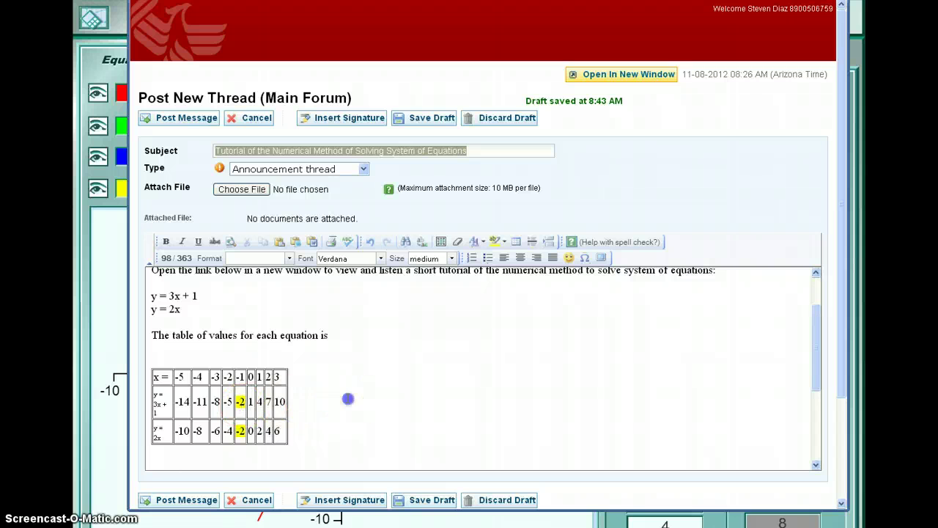